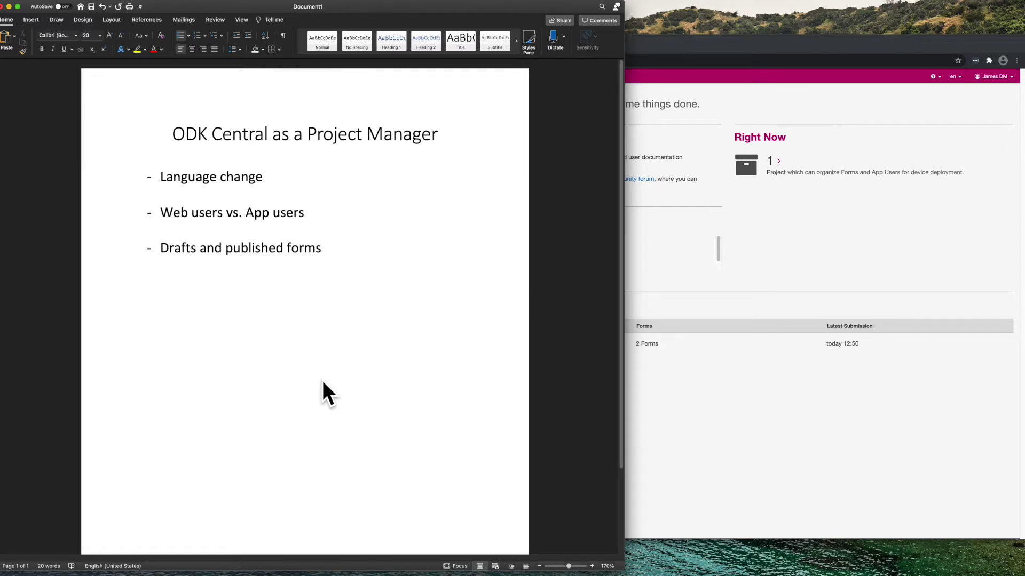
Bring the ODK Central welcome page in Chrome in front of the Word agenda.
left_click(809, 237)
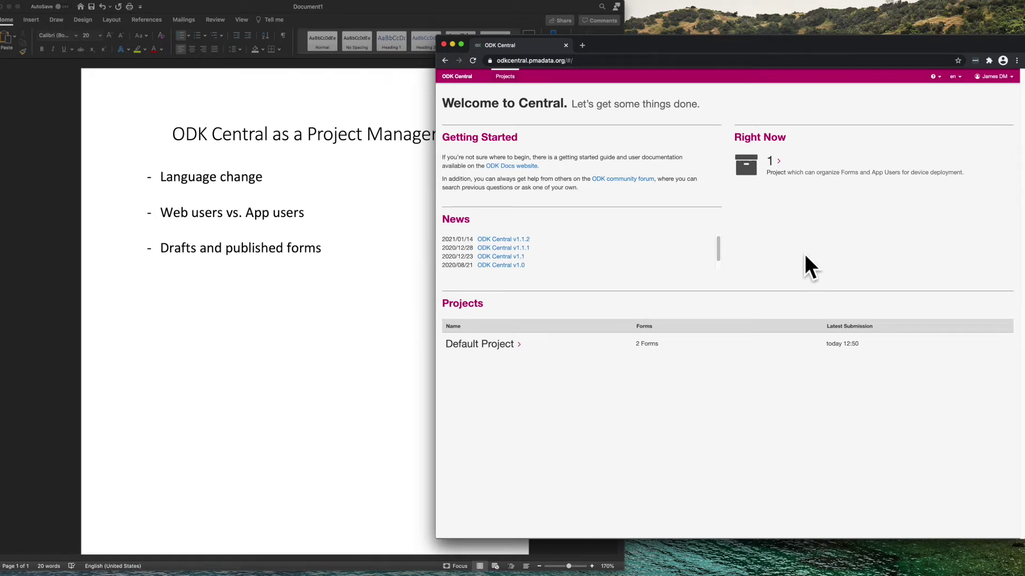
left_click(992, 76)
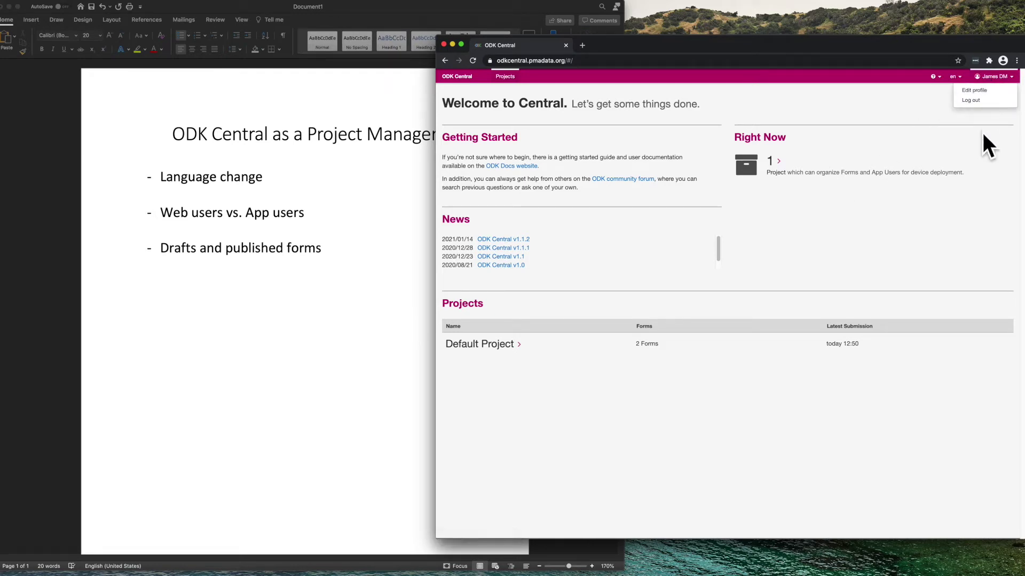
left_click(996, 77)
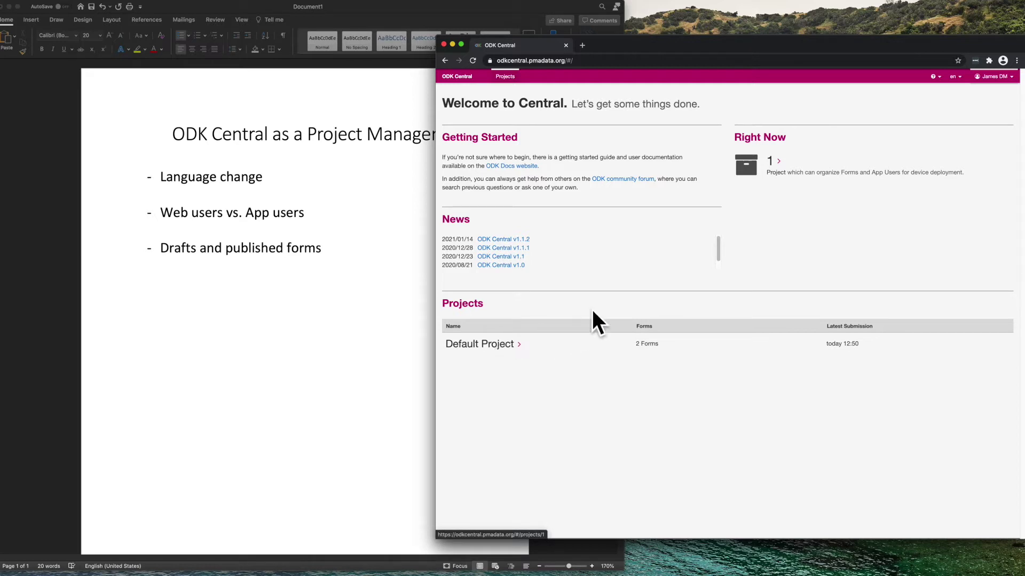
left_click(953, 78)
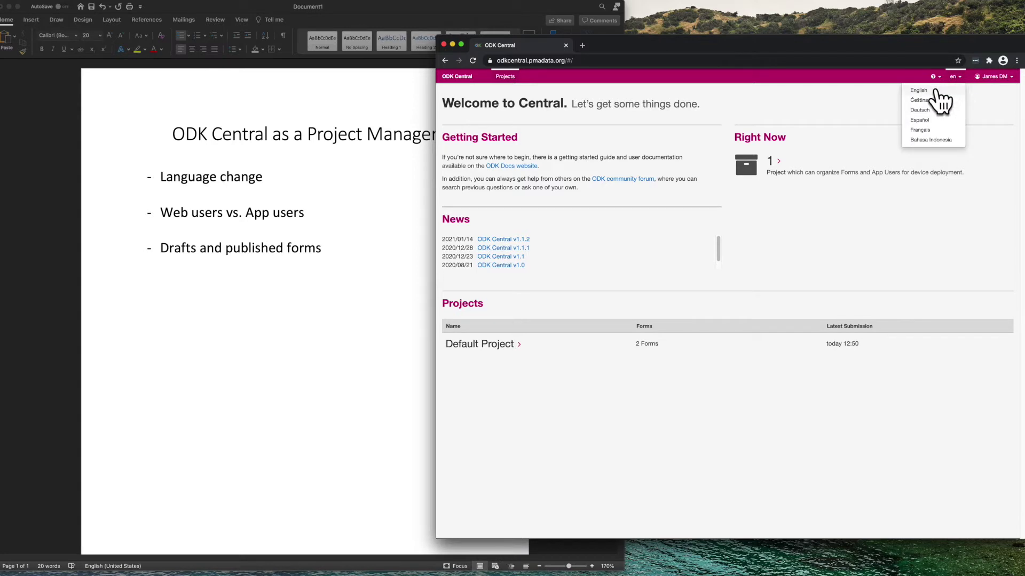
left_click(937, 130)
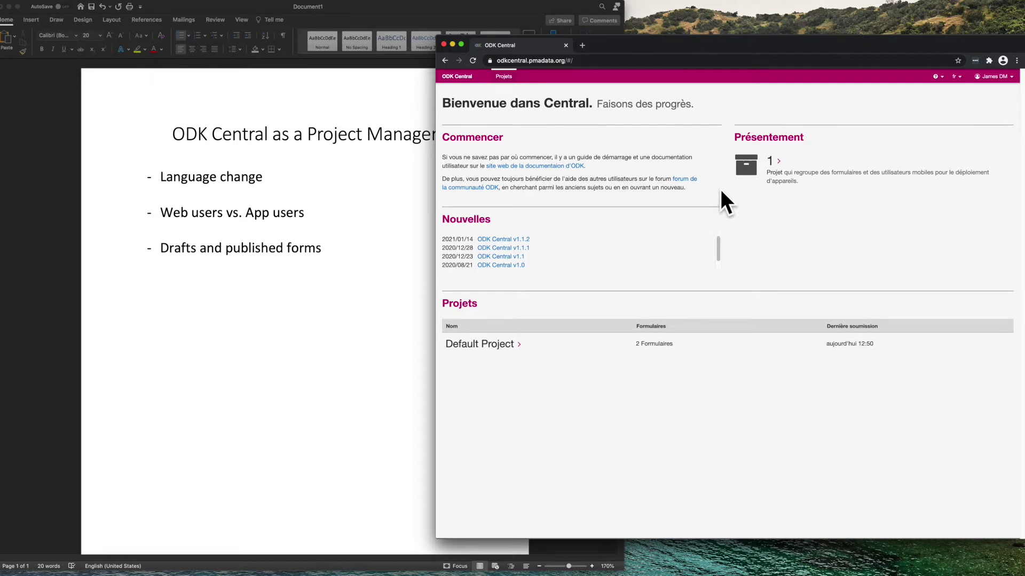
left_click(956, 77)
left_click(922, 103)
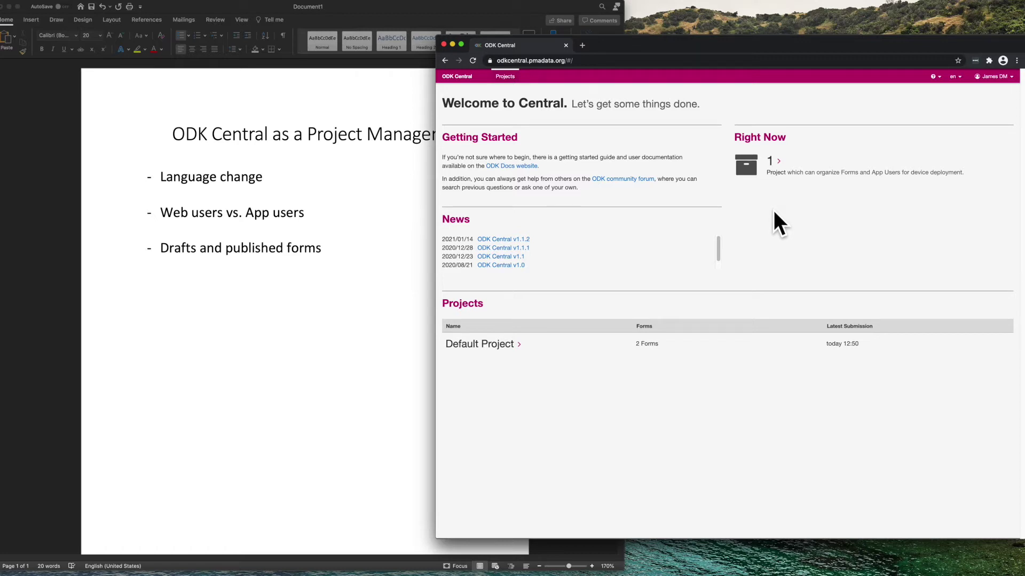
In Default Project, read the three project role descriptions, then switch to its App Users list.
left_click(503, 348)
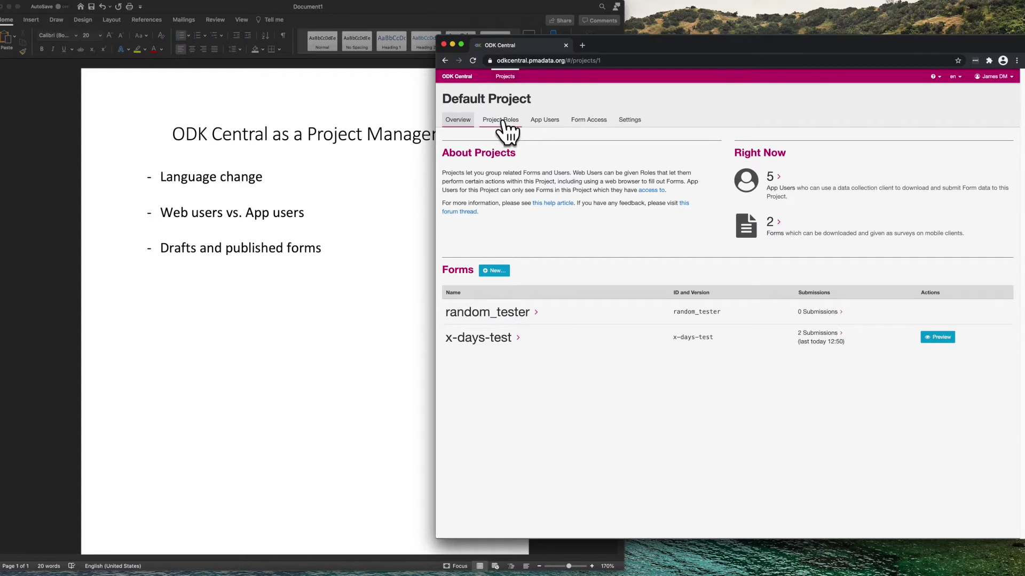
left_click(500, 120)
left_click_drag(460, 163, 566, 211)
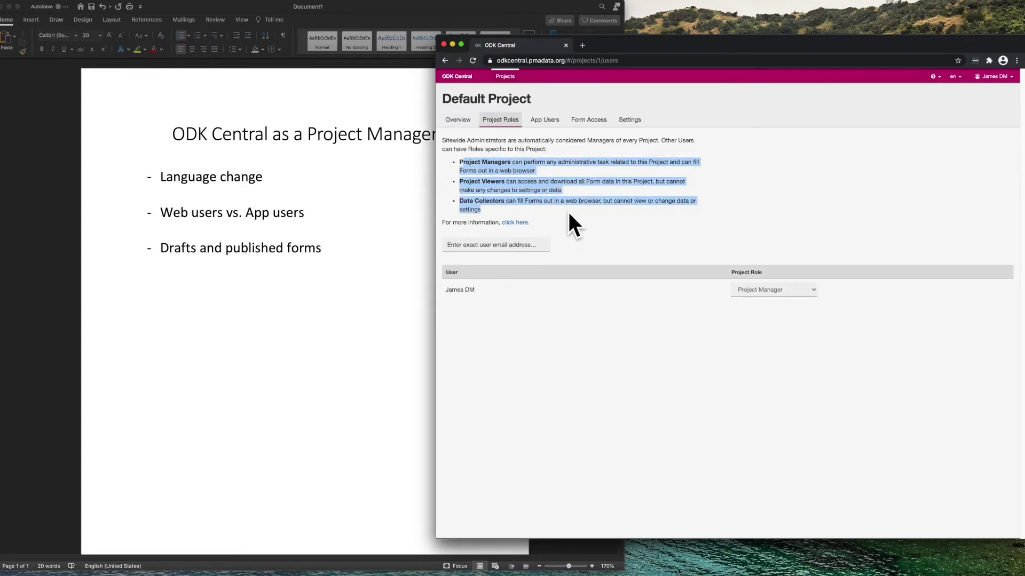
left_click(446, 290)
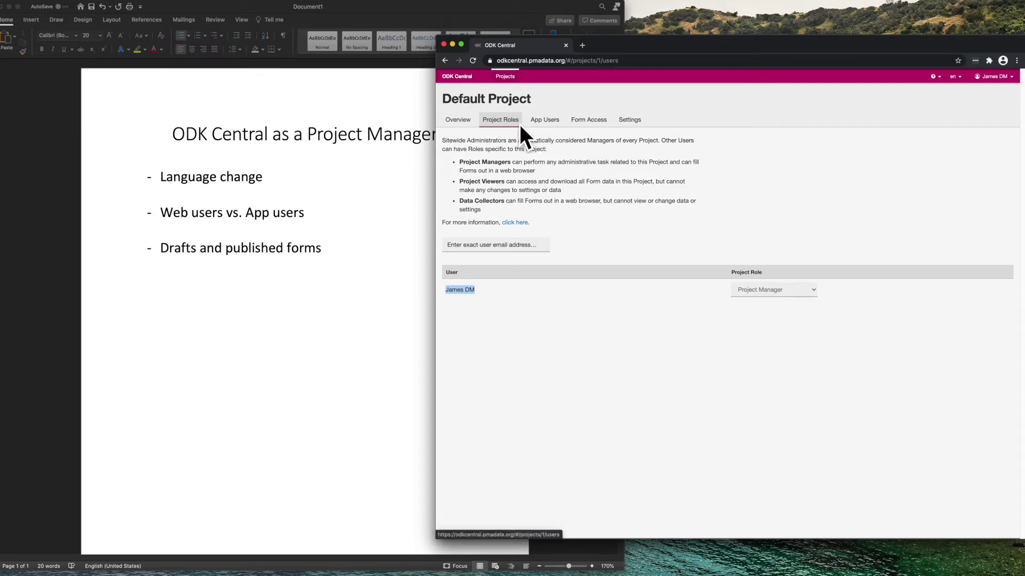
left_click(558, 122)
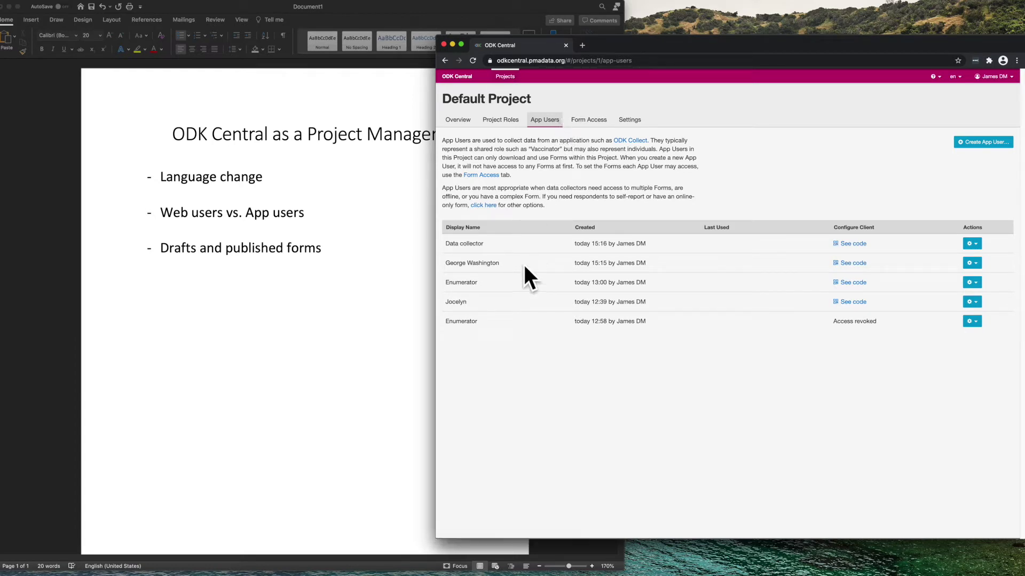
left_click_drag(446, 263, 500, 264)
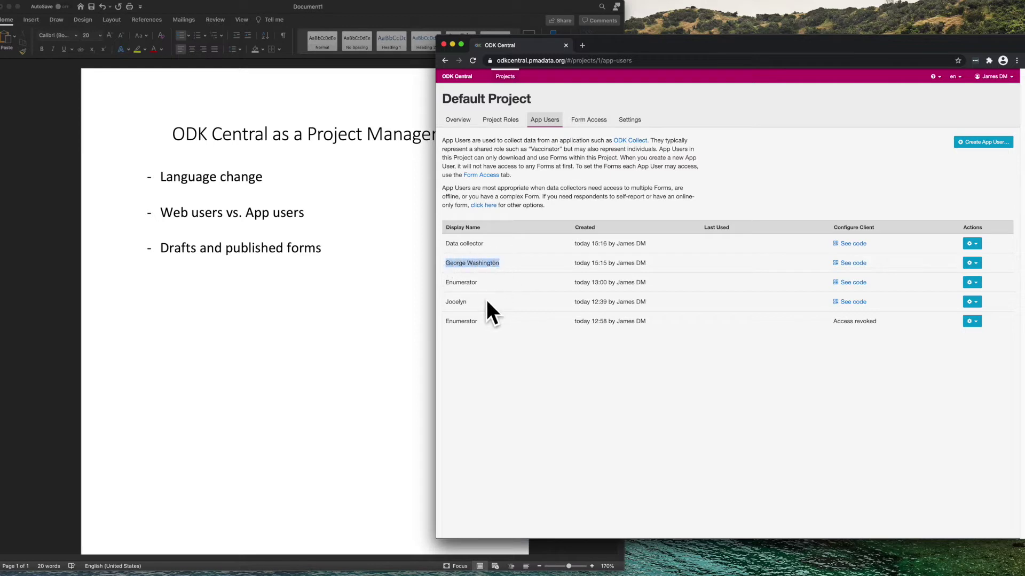
left_click_drag(445, 244, 473, 245)
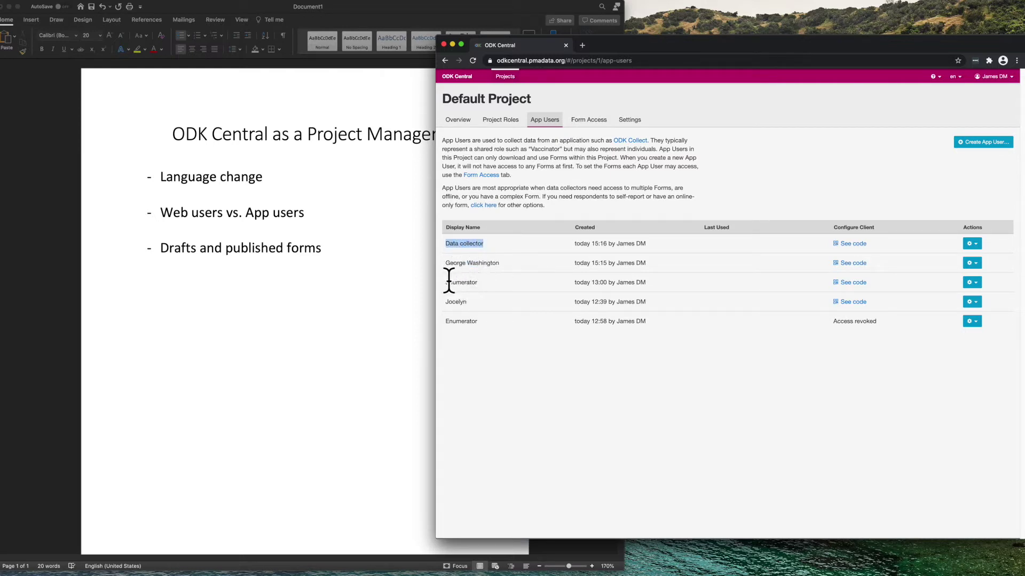
left_click_drag(449, 282, 484, 283)
left_click(852, 244)
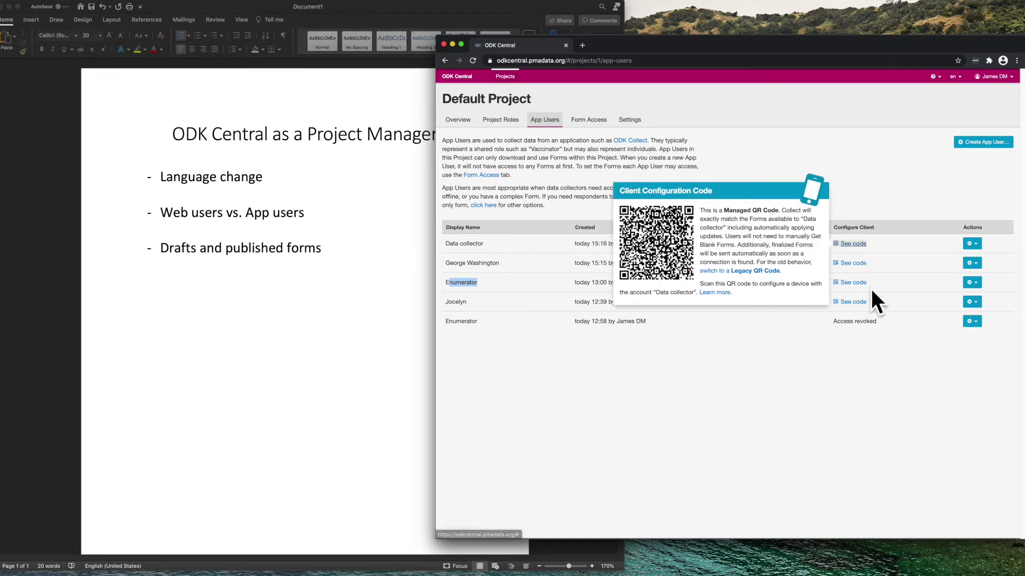
left_click(763, 272)
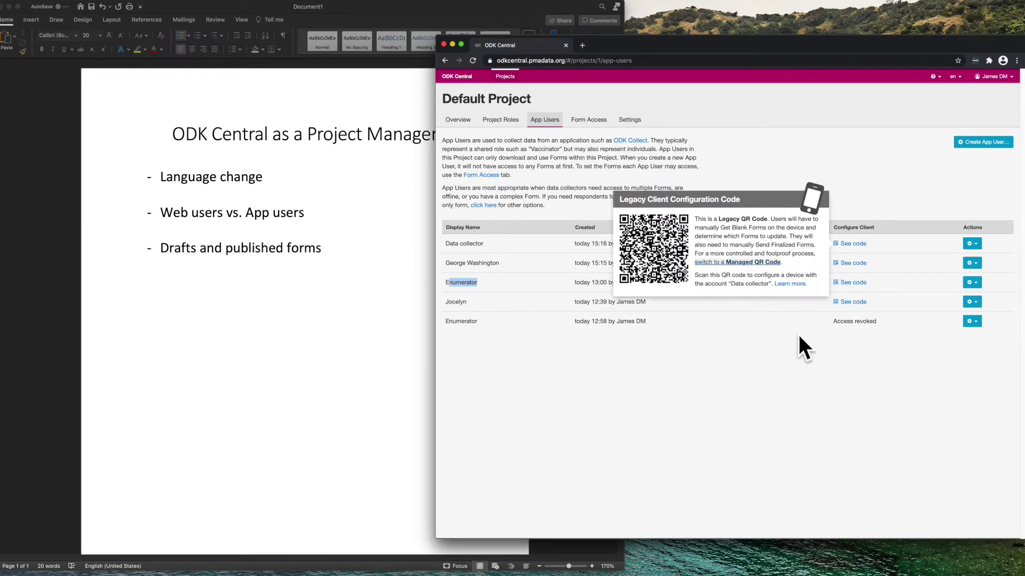
left_click(732, 345)
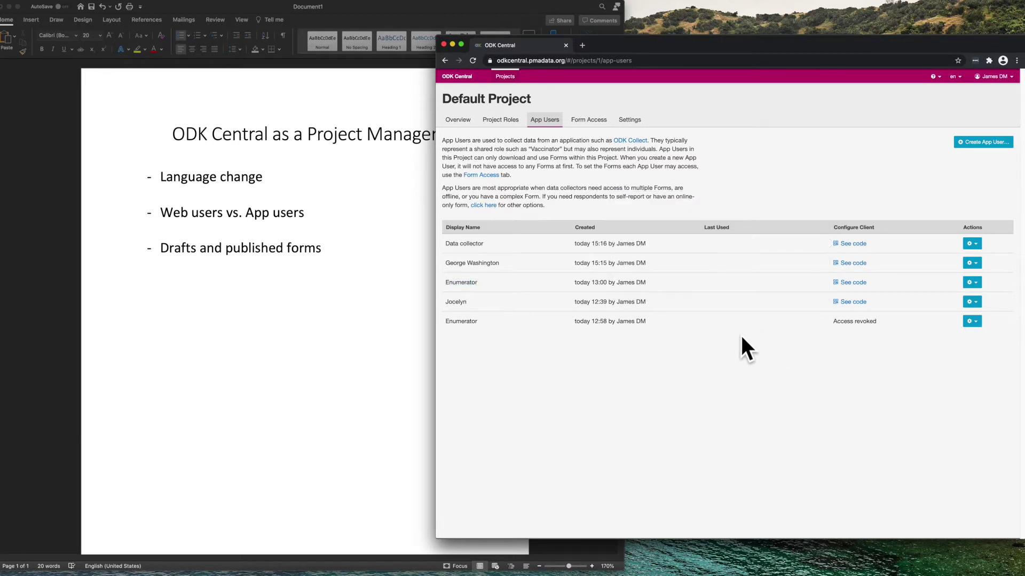
Return to the project overview, start a new form, then cancel it.
left_click(455, 120)
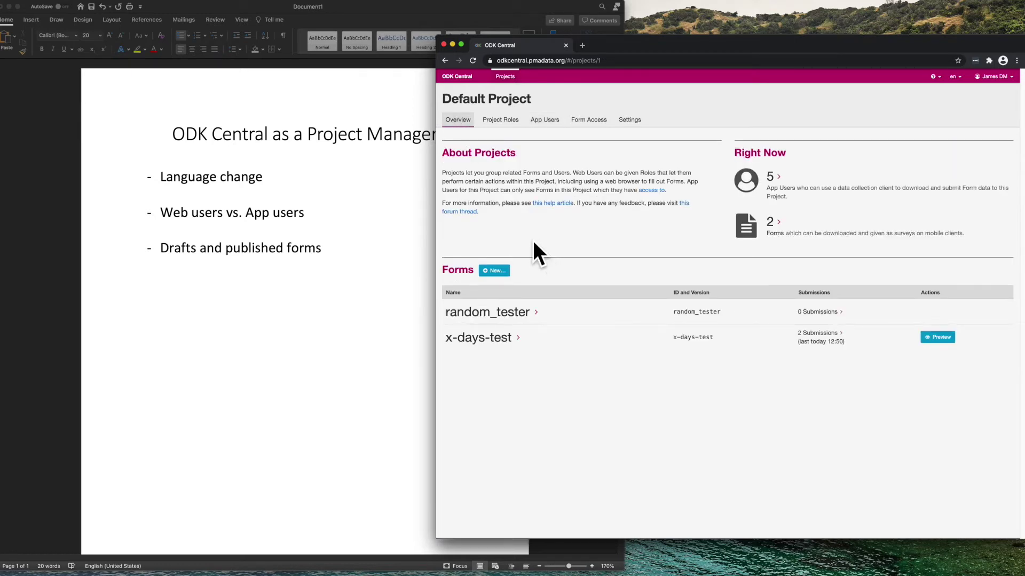
left_click(494, 271)
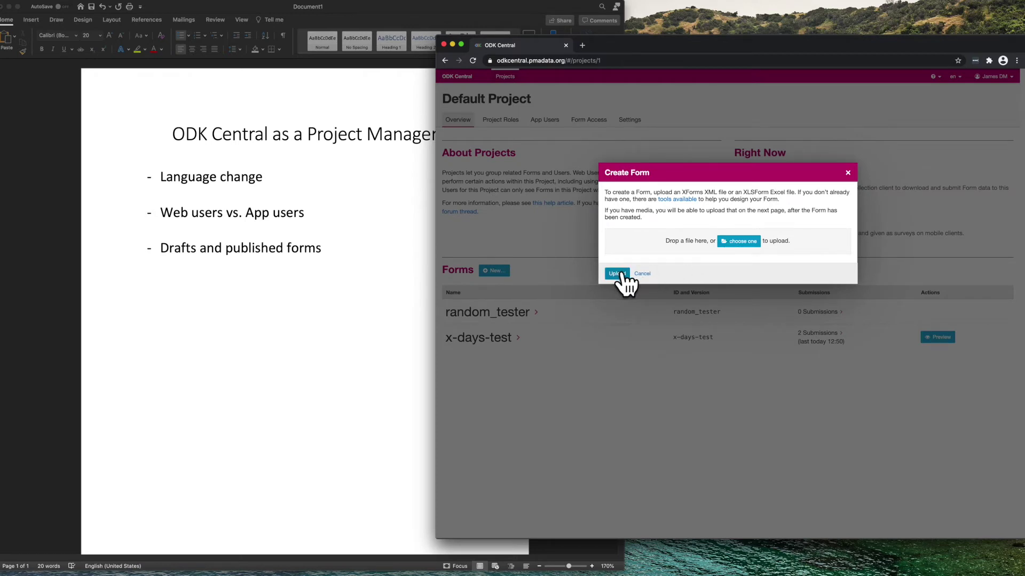
left_click(847, 173)
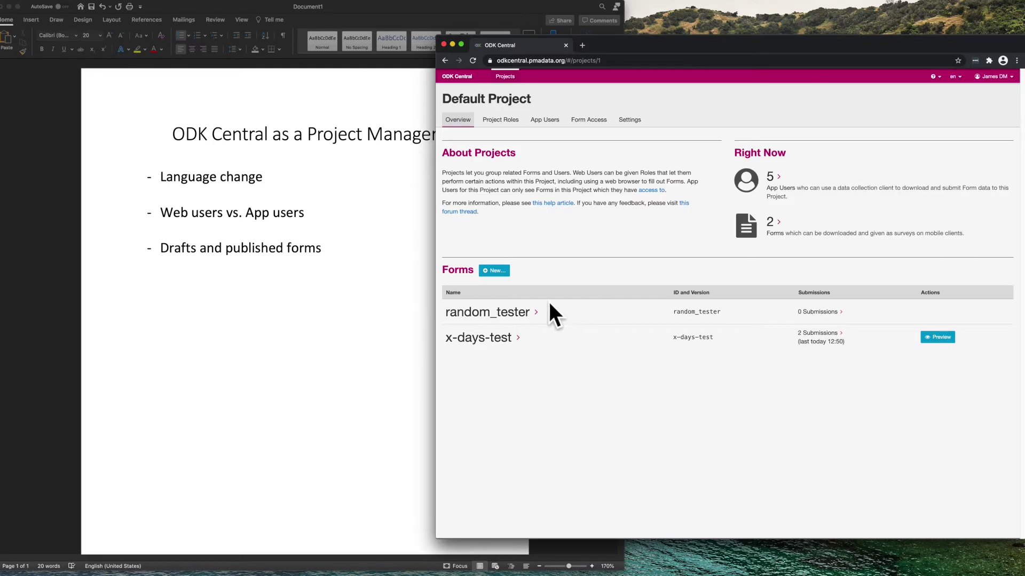
Review the random_tester draft checklist and testing page, then preview the draft and close the preview.
left_click(507, 315)
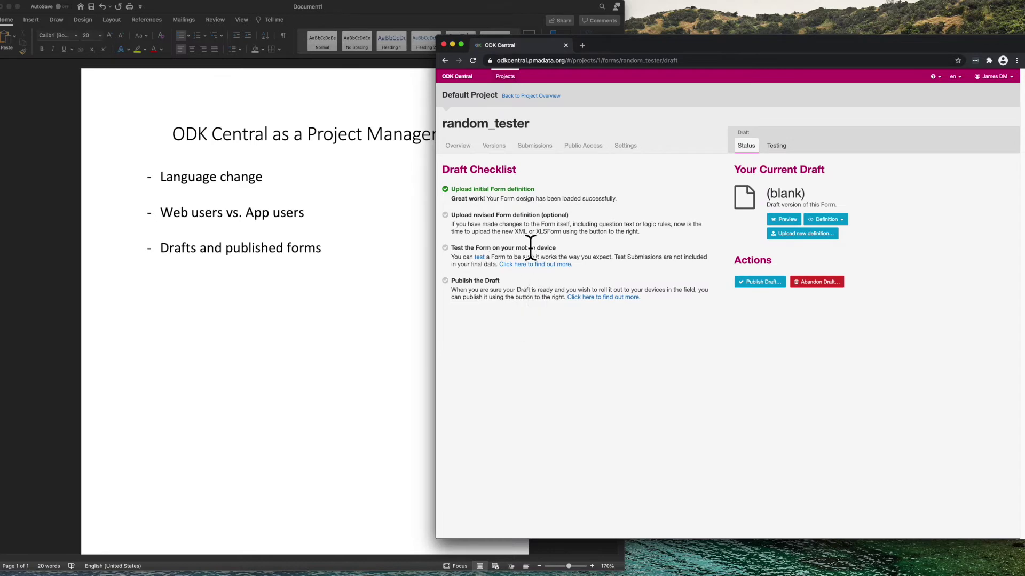
left_click_drag(451, 189, 661, 294)
left_click(667, 297)
left_click(777, 146)
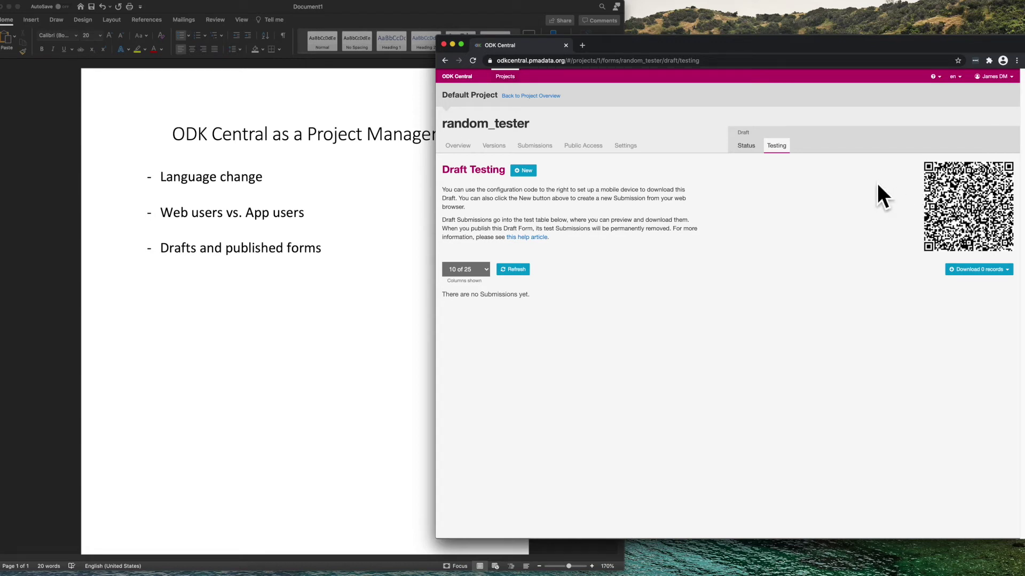
left_click(747, 147)
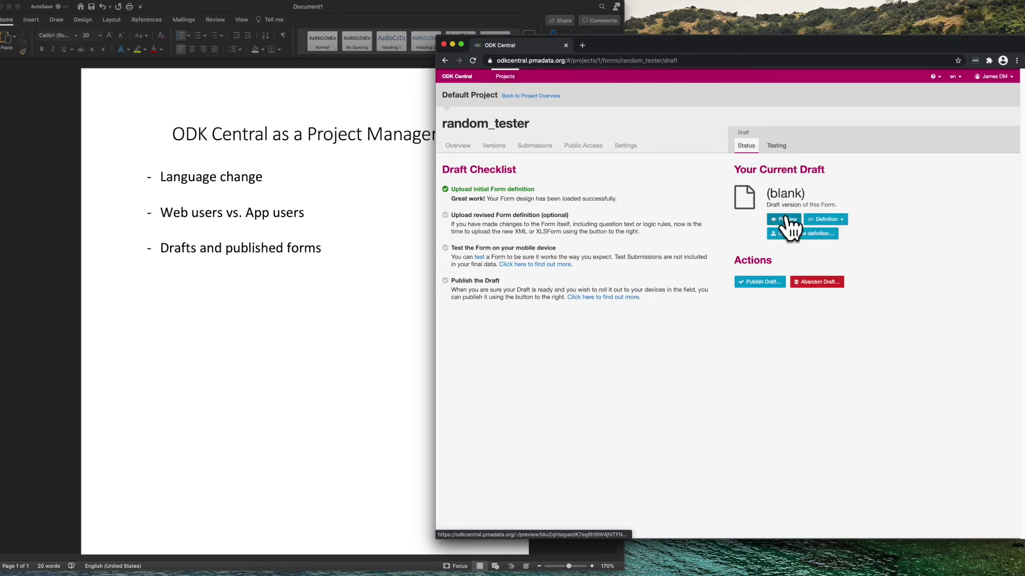
left_click(789, 219)
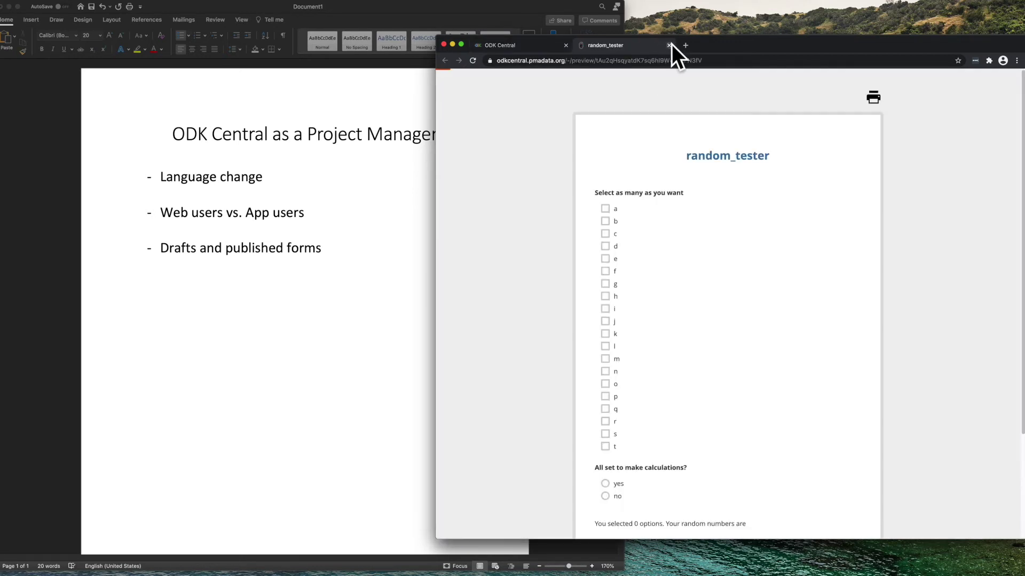
left_click(669, 46)
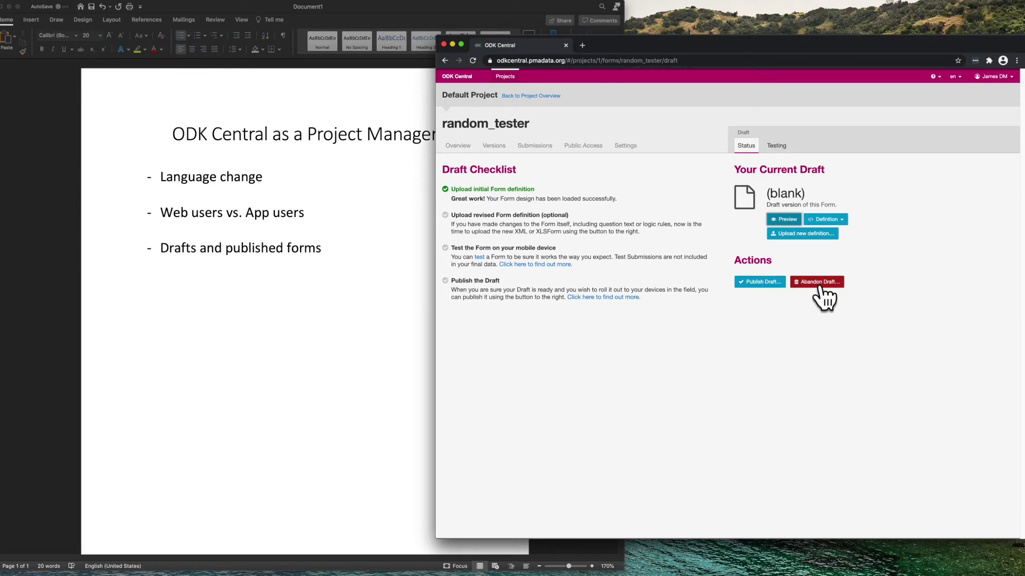
Open the x-days-test form in Default Project and review its publish-first-draft checklist item.
left_click(504, 80)
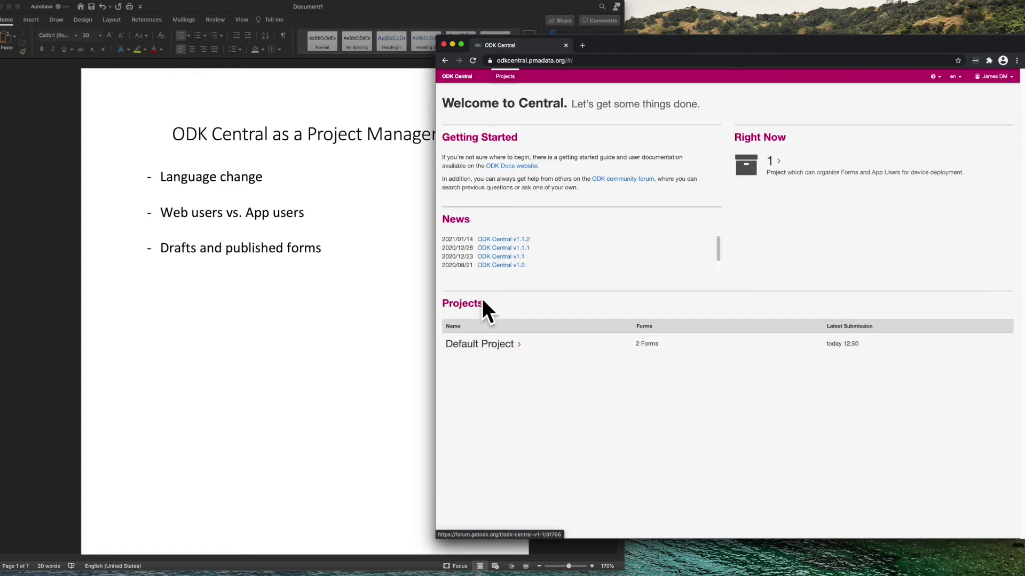
left_click(482, 345)
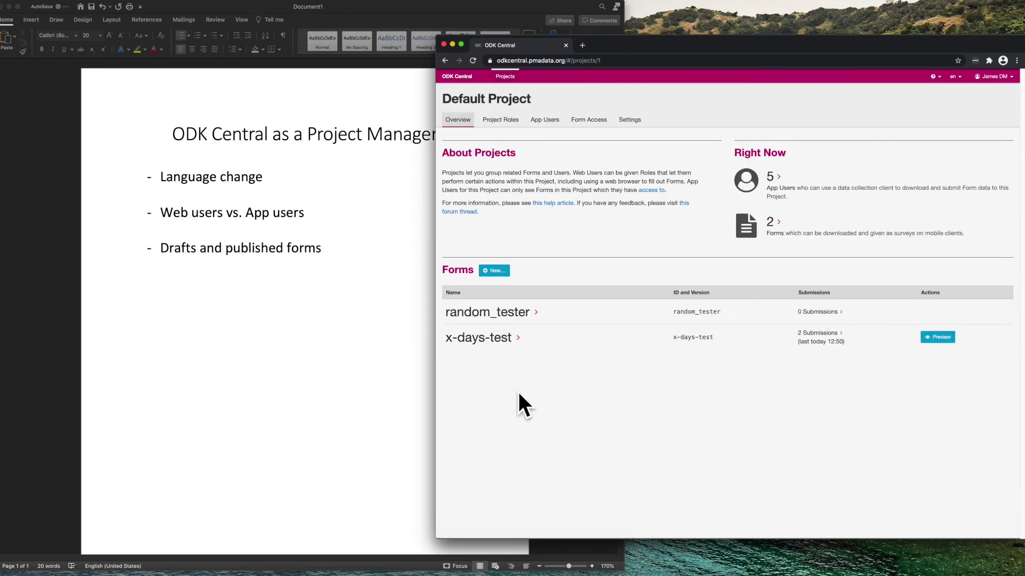
left_click(486, 340)
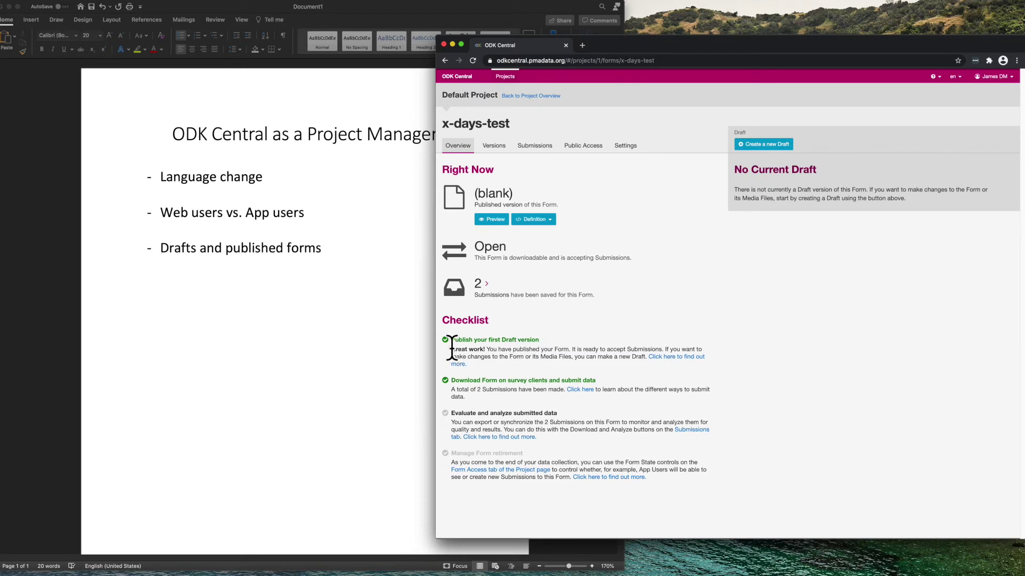
left_click_drag(451, 340, 695, 478)
left_click(701, 494)
Download x-days-test's 2 submissions as all data without media files (.zip).
left_click(497, 148)
left_click(550, 146)
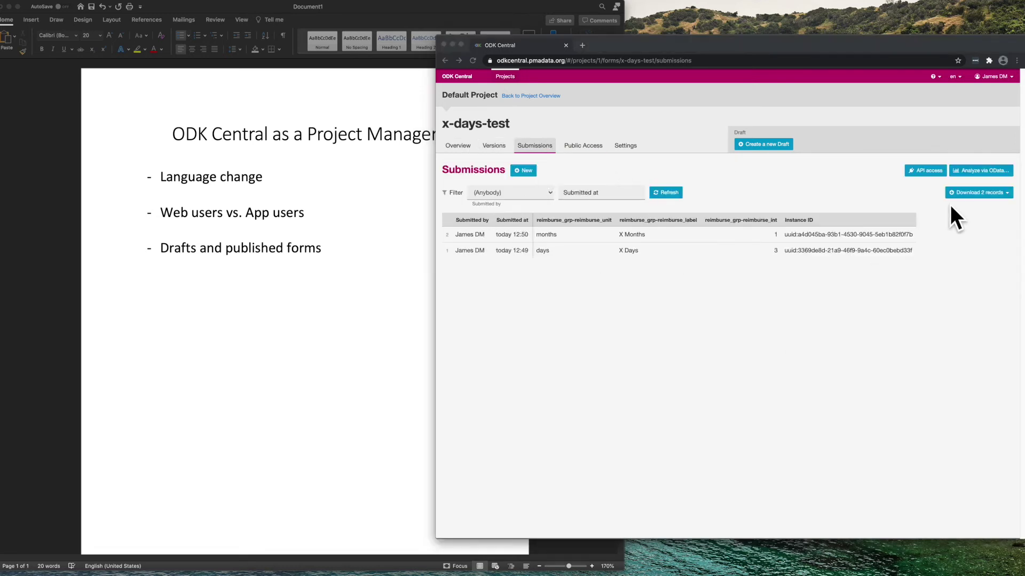
left_click(985, 194)
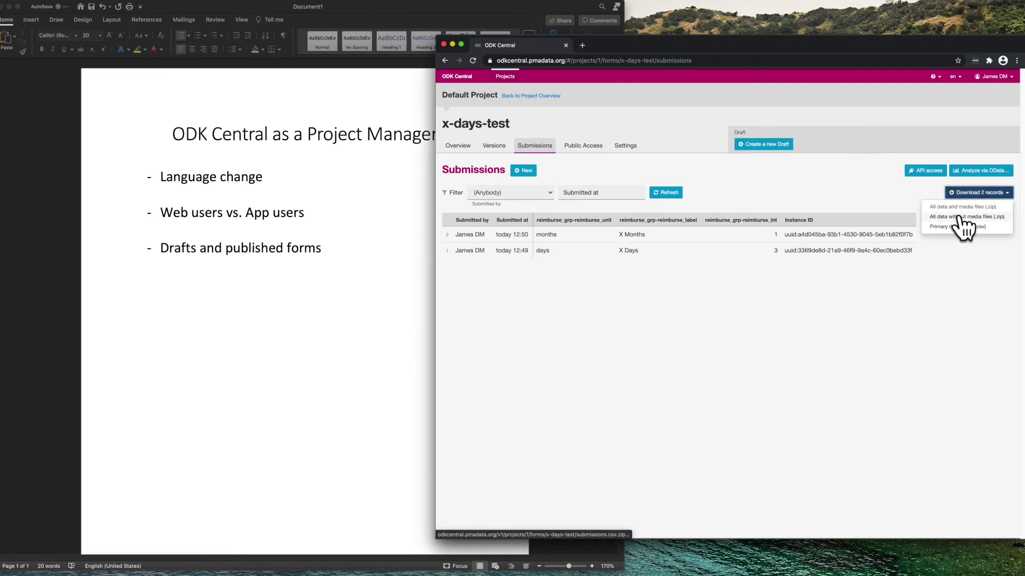
left_click(959, 216)
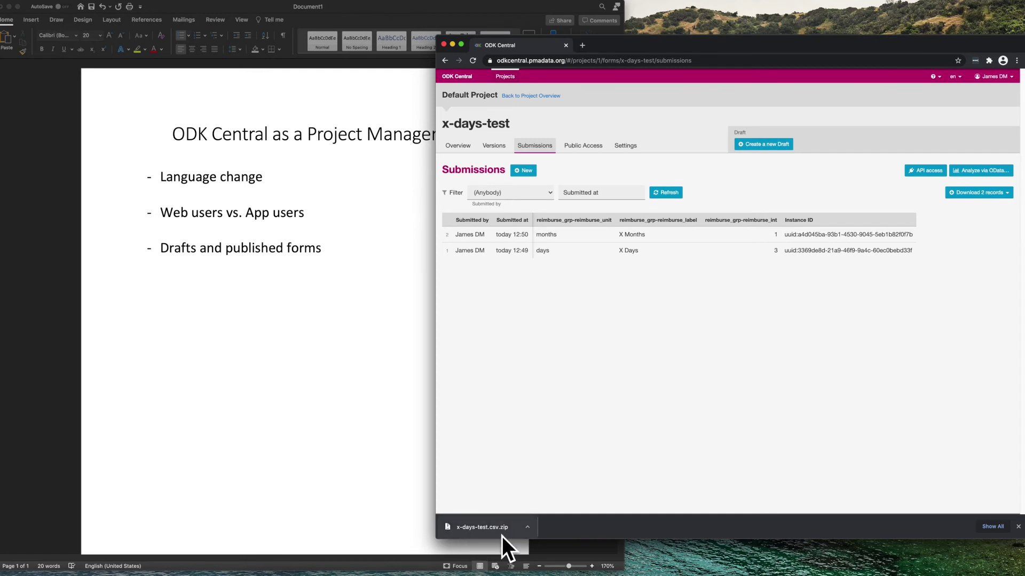
left_click(1018, 527)
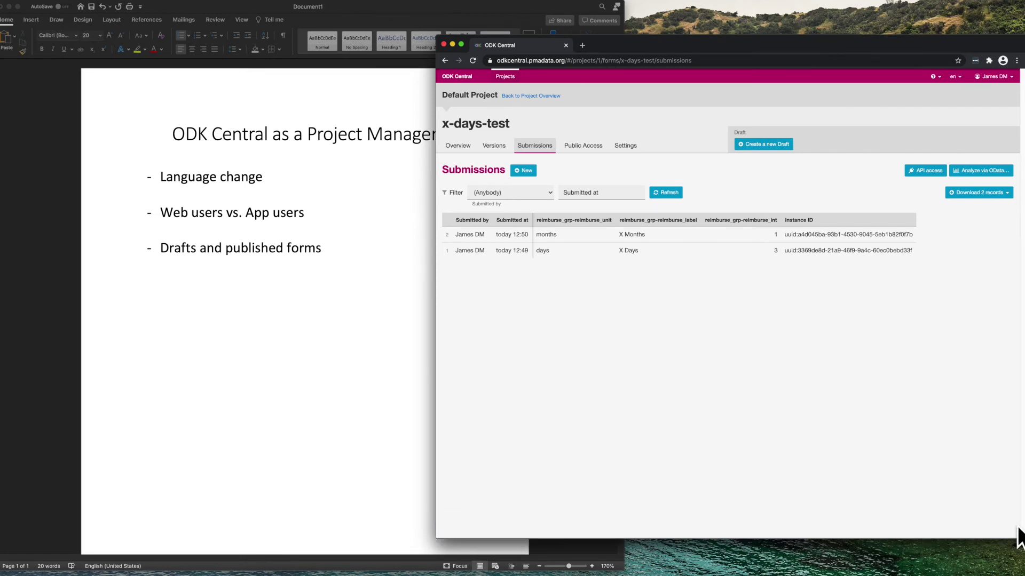
Look over the form's Public Access and Settings pages, then go back to the Default Project overview.
left_click(605, 148)
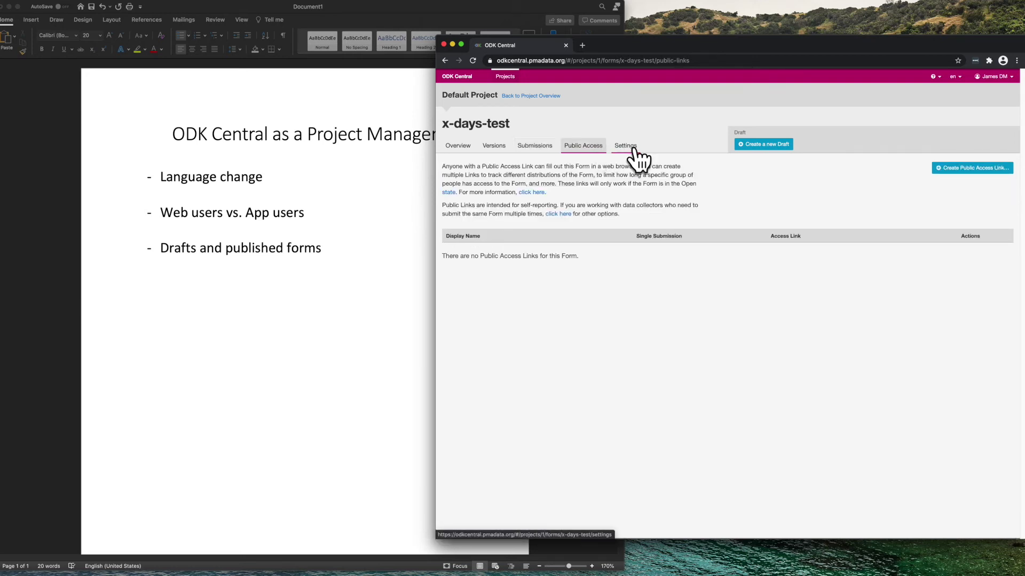
left_click(630, 150)
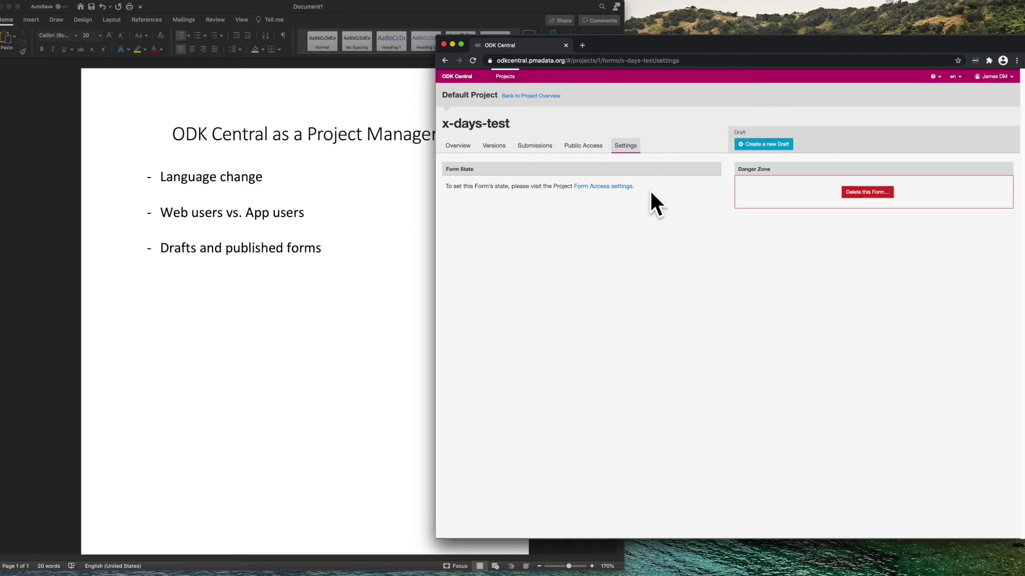
left_click(465, 155)
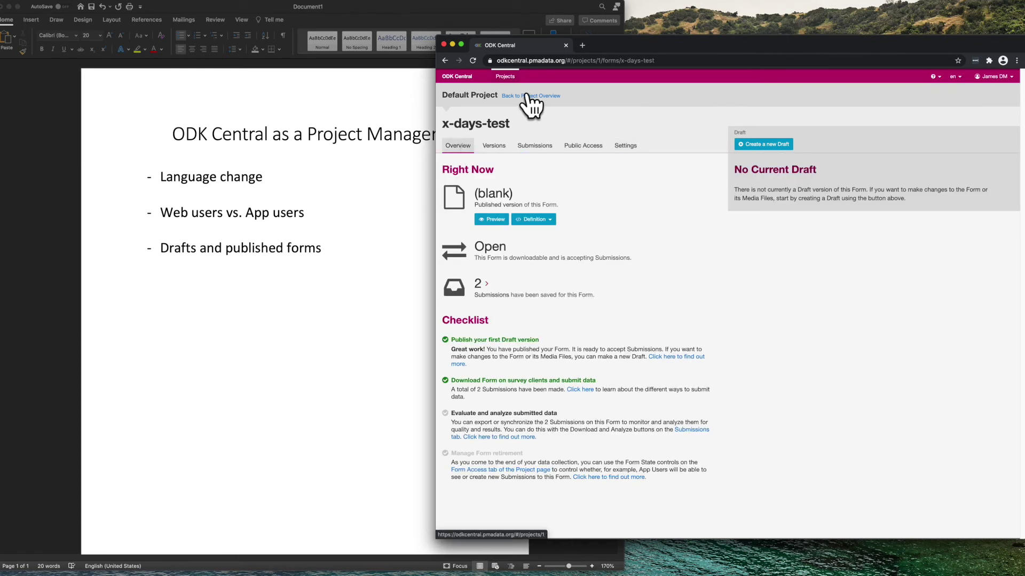
left_click(528, 96)
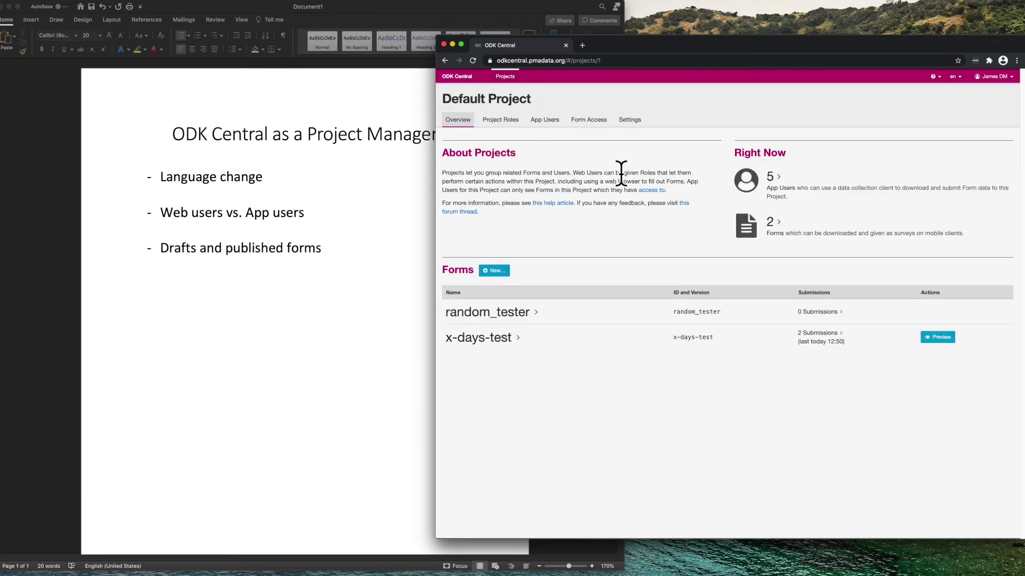
Grant the app users access to x-days-test under Form Access and save the change.
left_click(587, 120)
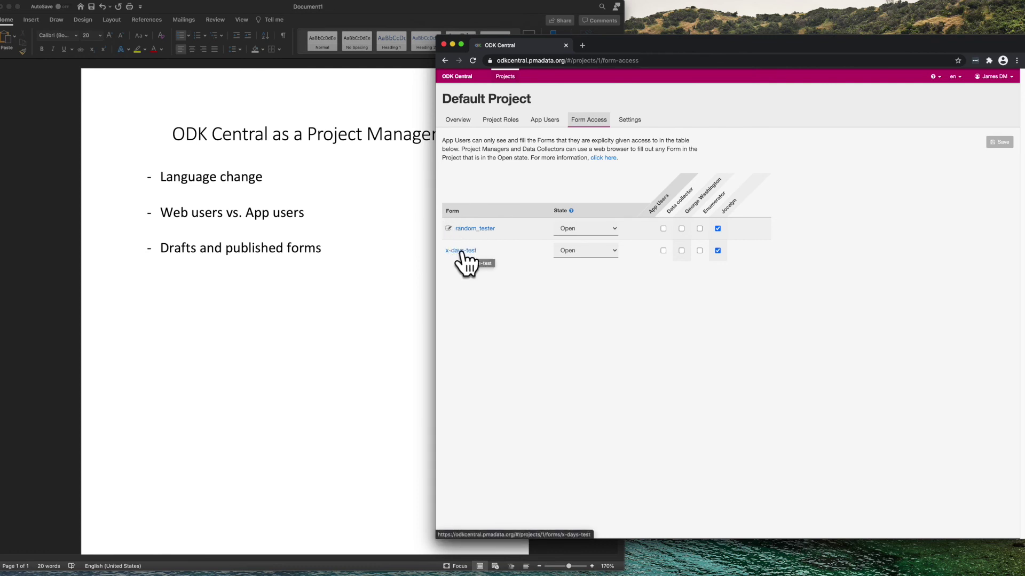
left_click(664, 251)
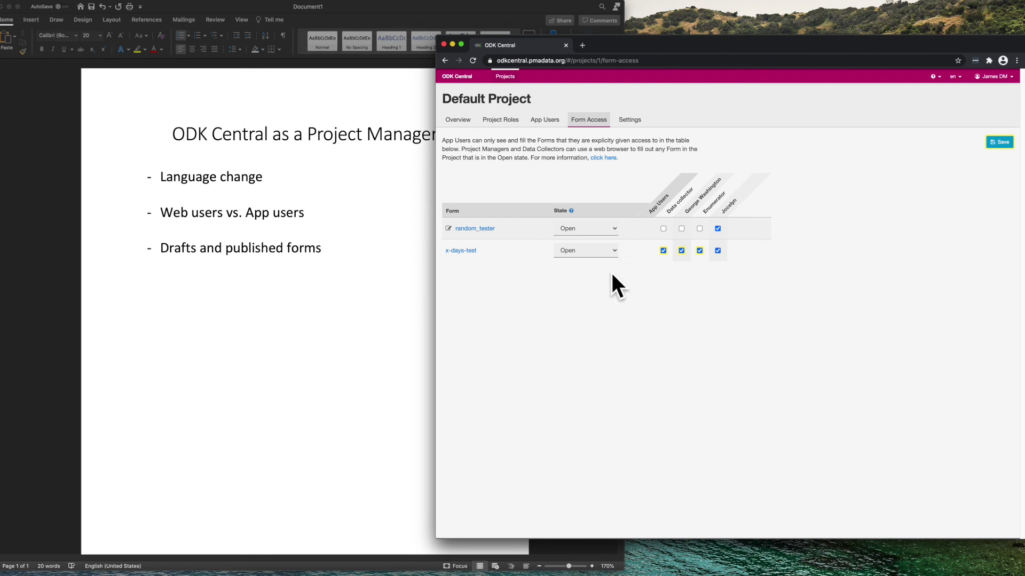
left_click(995, 143)
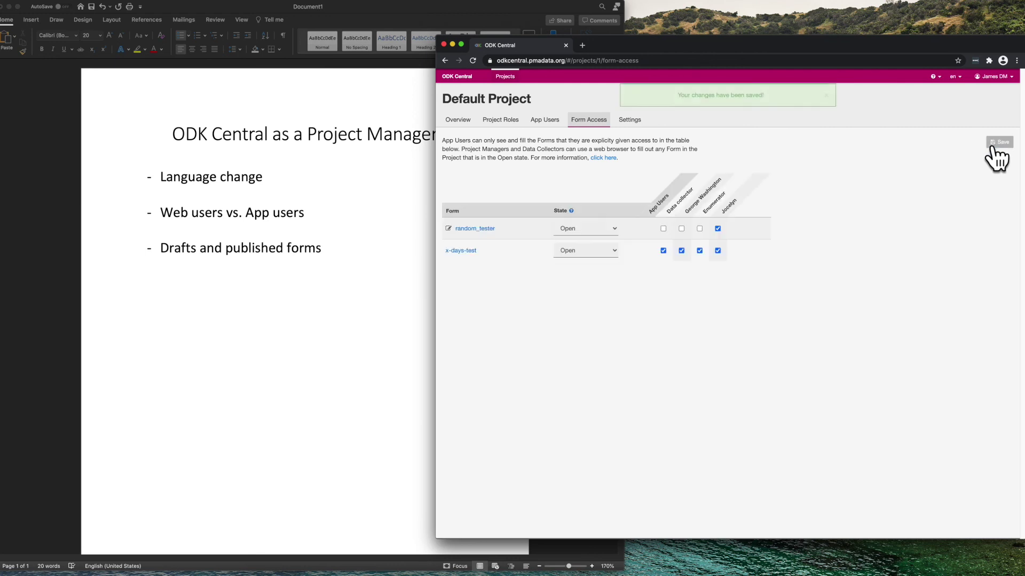
Keep x-days-test's state as Open after reading the form states help, then return to Overview.
left_click(615, 250)
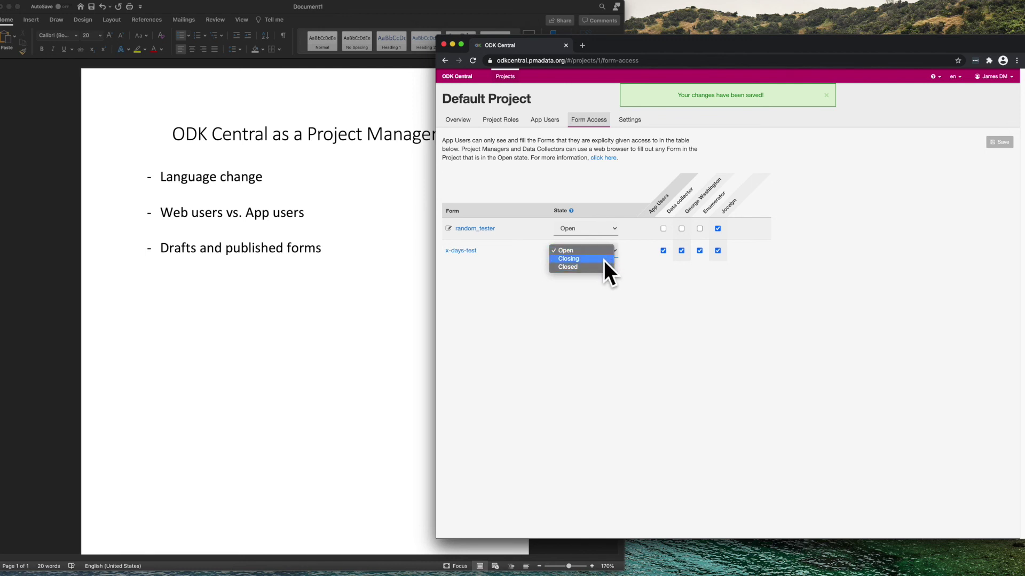
left_click(571, 211)
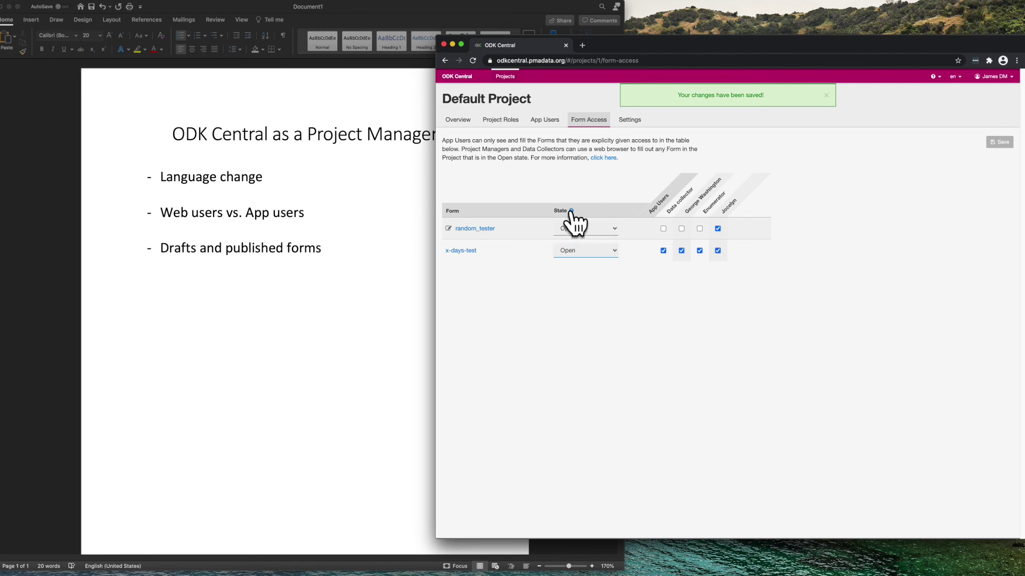
left_click(571, 211)
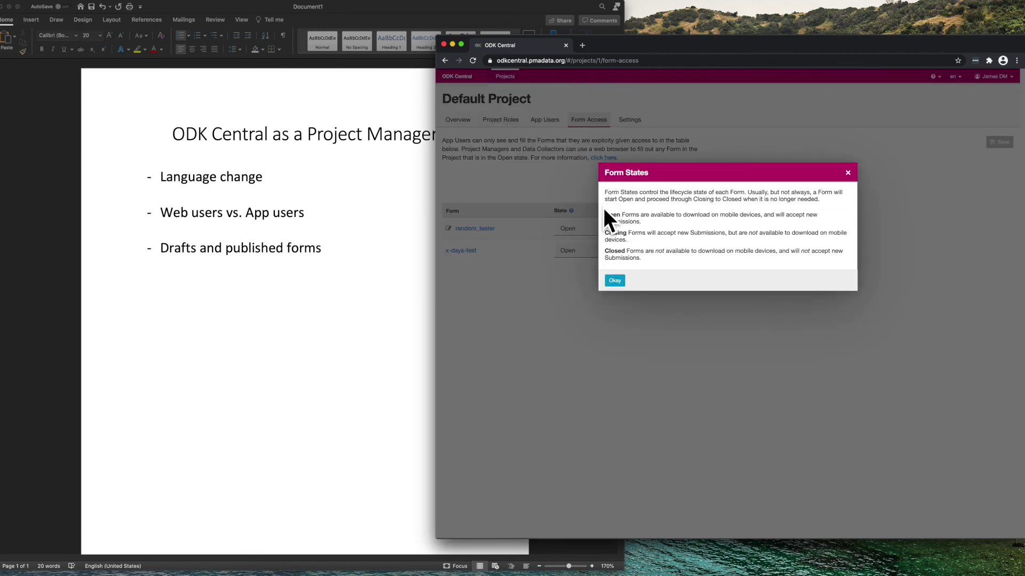
left_click_drag(641, 251, 613, 280)
left_click(614, 280)
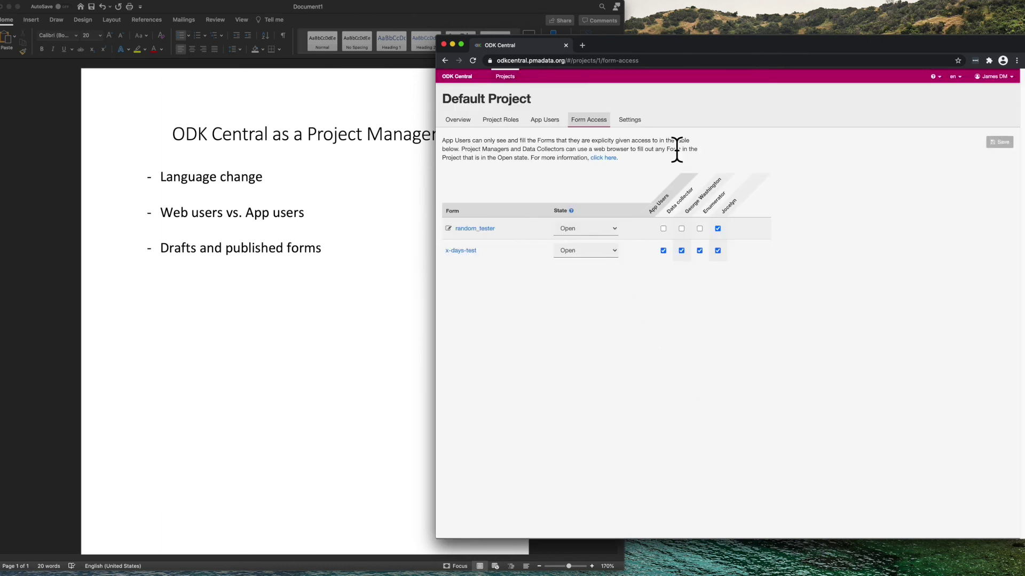
left_click(462, 124)
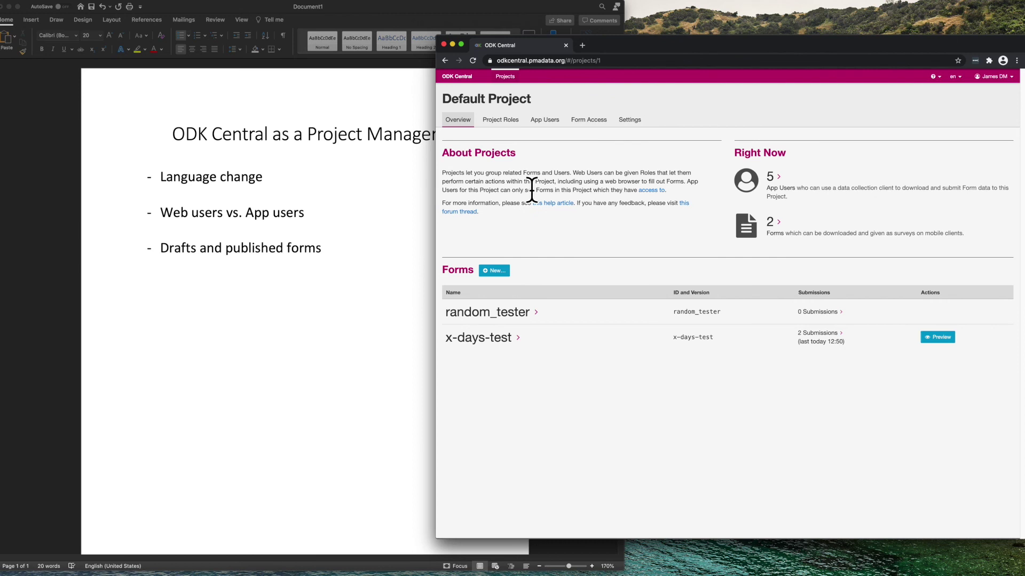